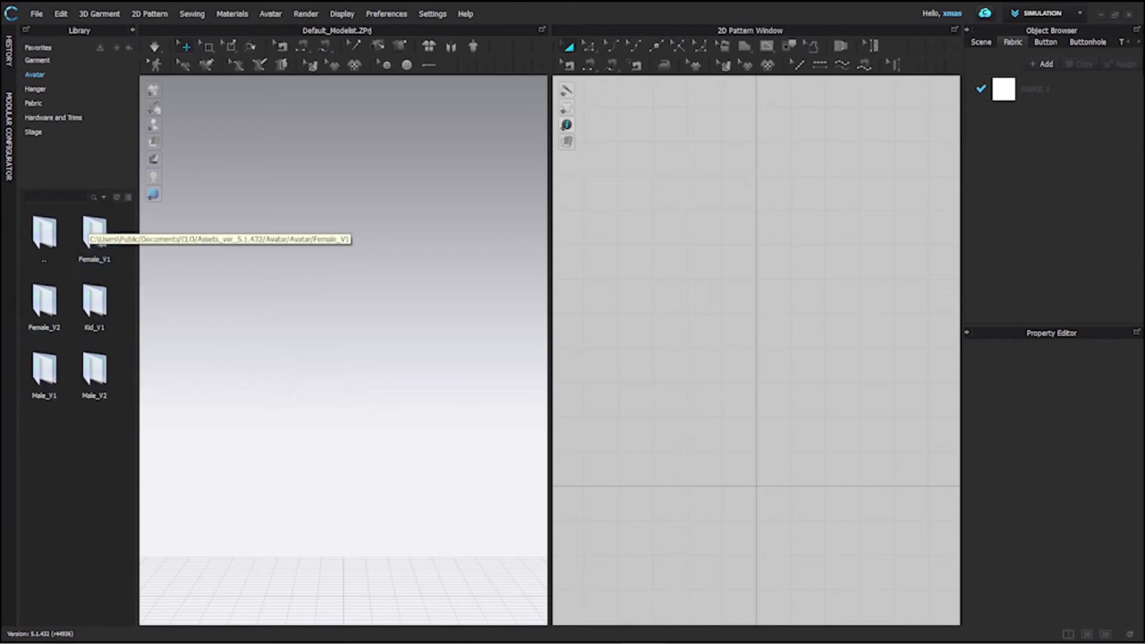
Open the Female_V1 library folder and load the FV1 avatar into the scene
left_click(94, 234)
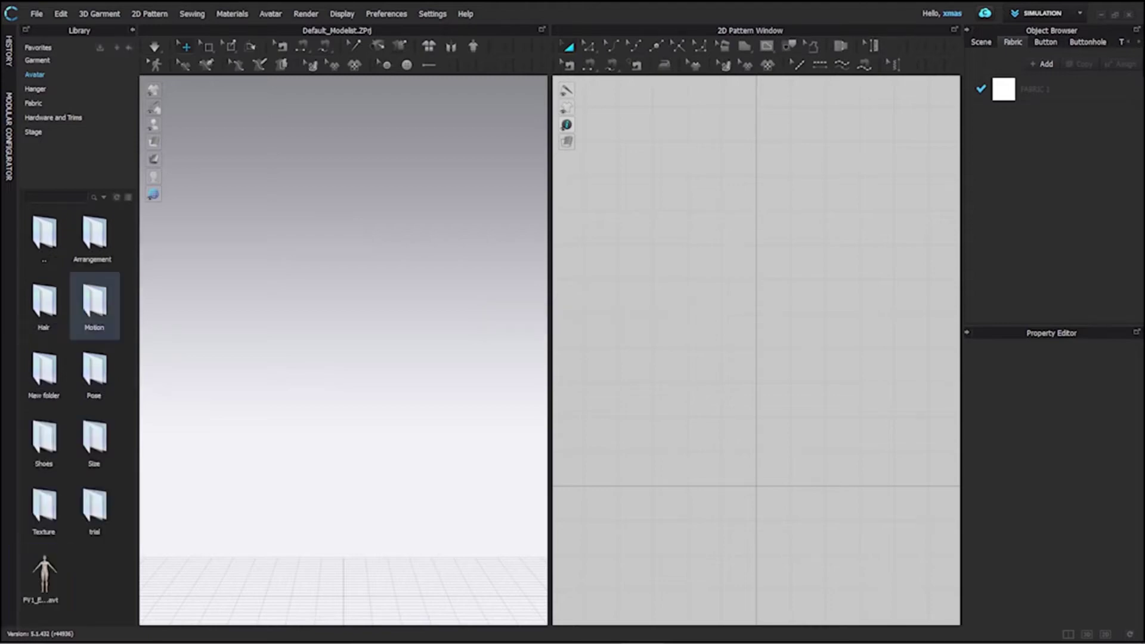
left_click(94, 442)
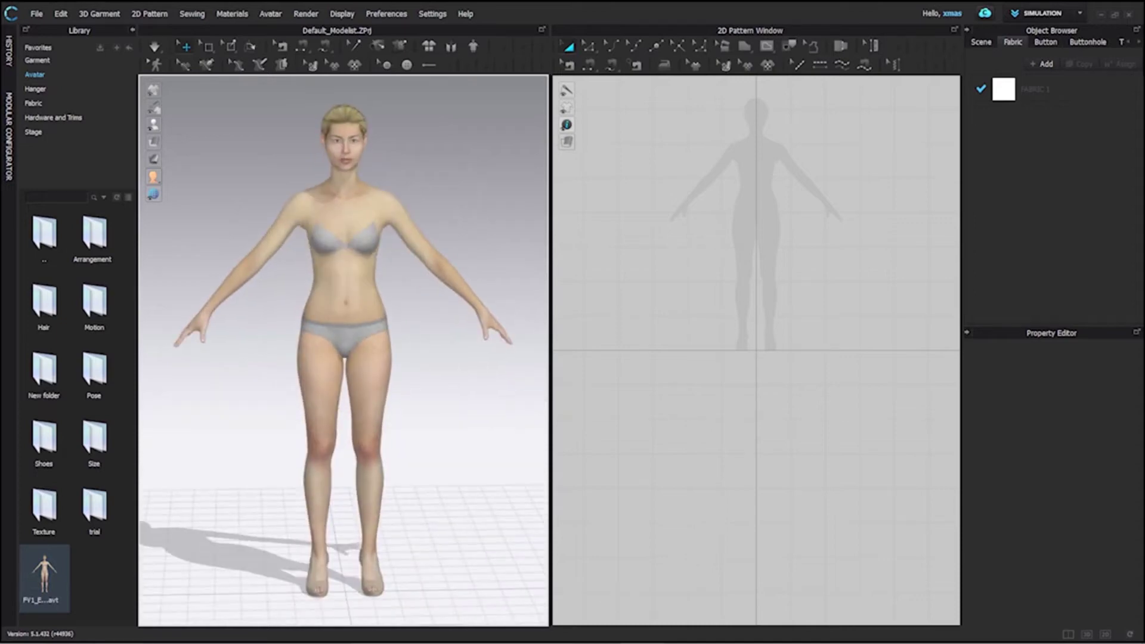
Delete the FV1 female avatar using Delete Avatar from its right-click menu
left_click(343, 200)
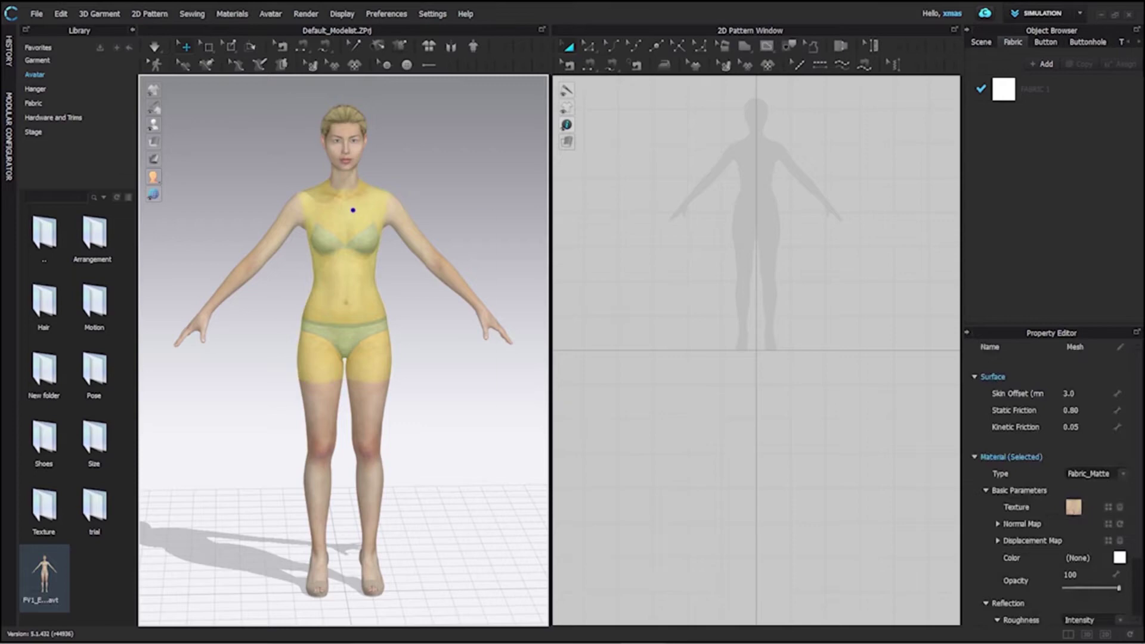
right_click(353, 210)
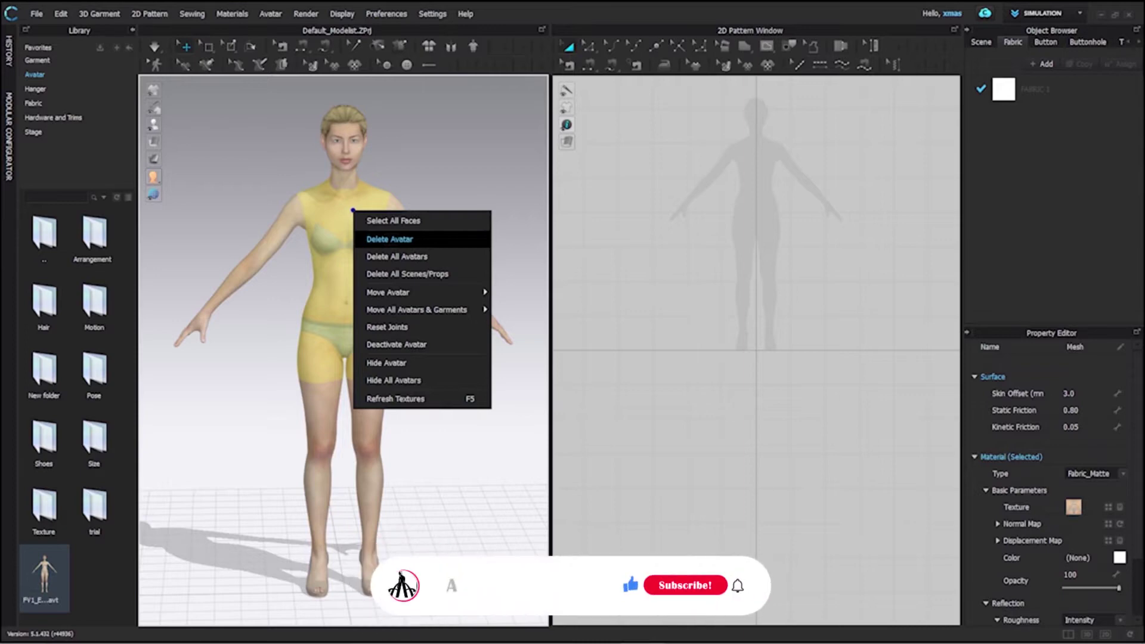
left_click(346, 212)
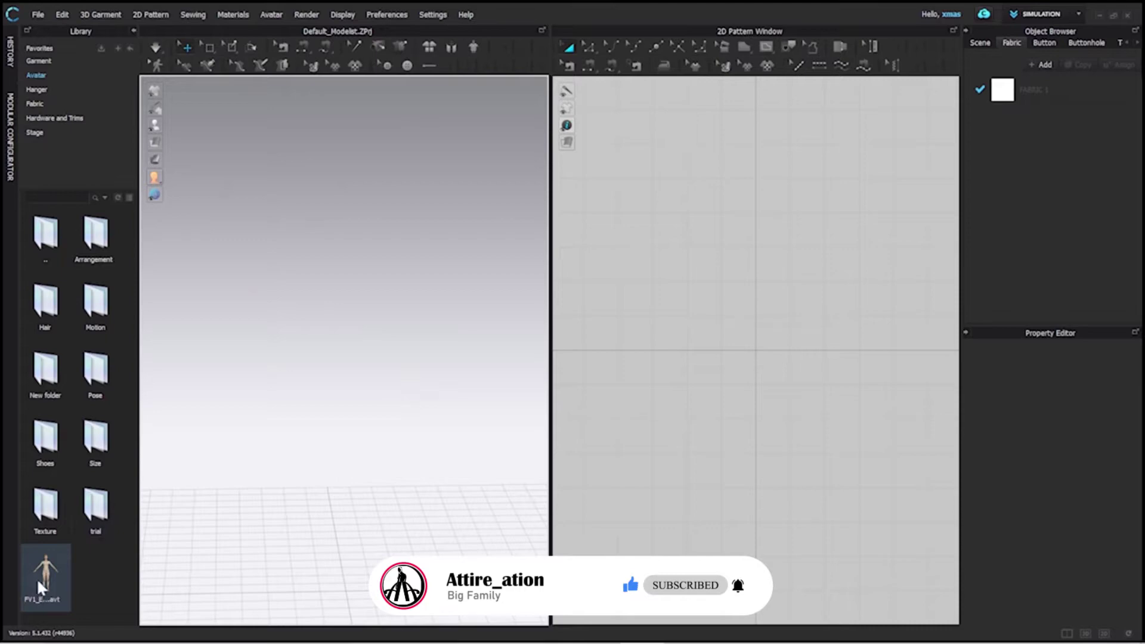
mouse_move(37, 579)
left_click_drag(37, 577, 319, 363)
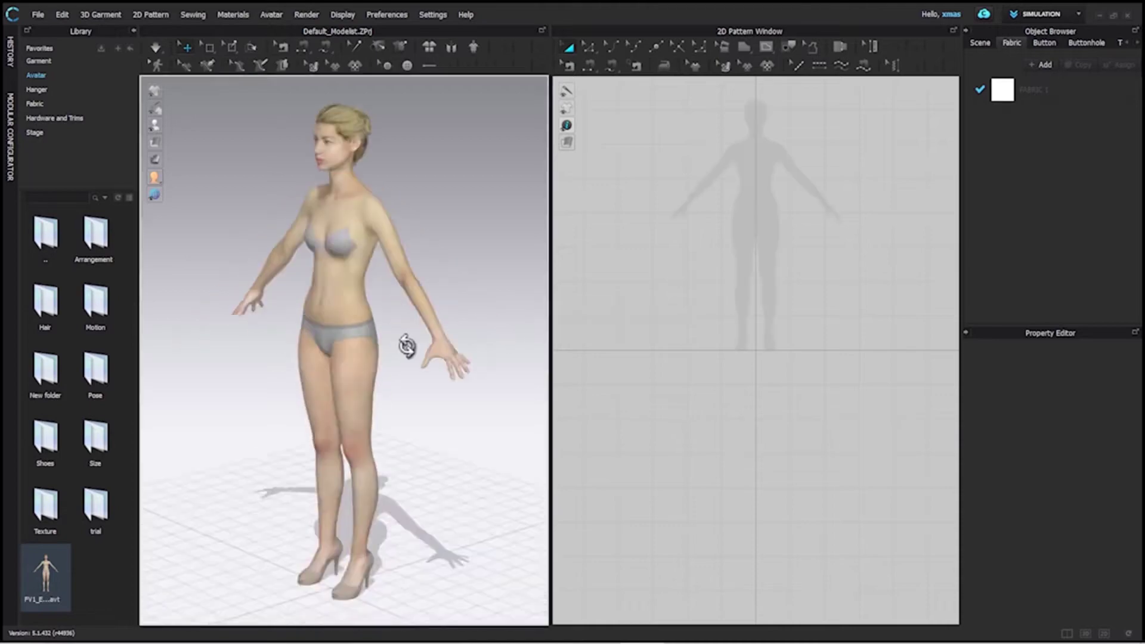
left_click(343, 213)
right_click(343, 213)
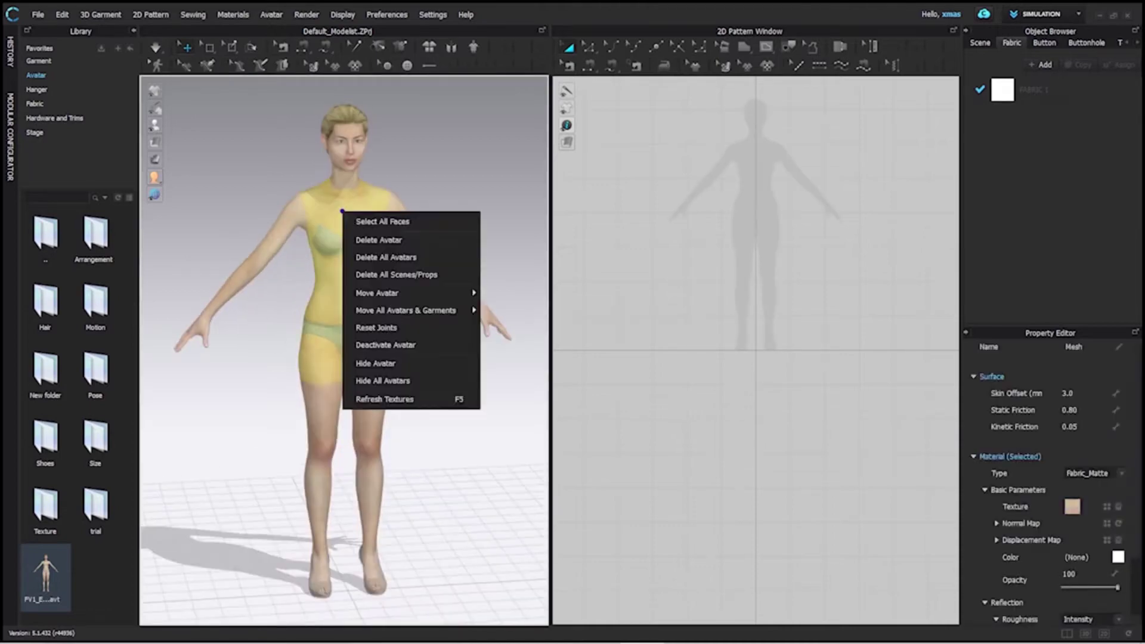
left_click(395, 240)
key("Delete")
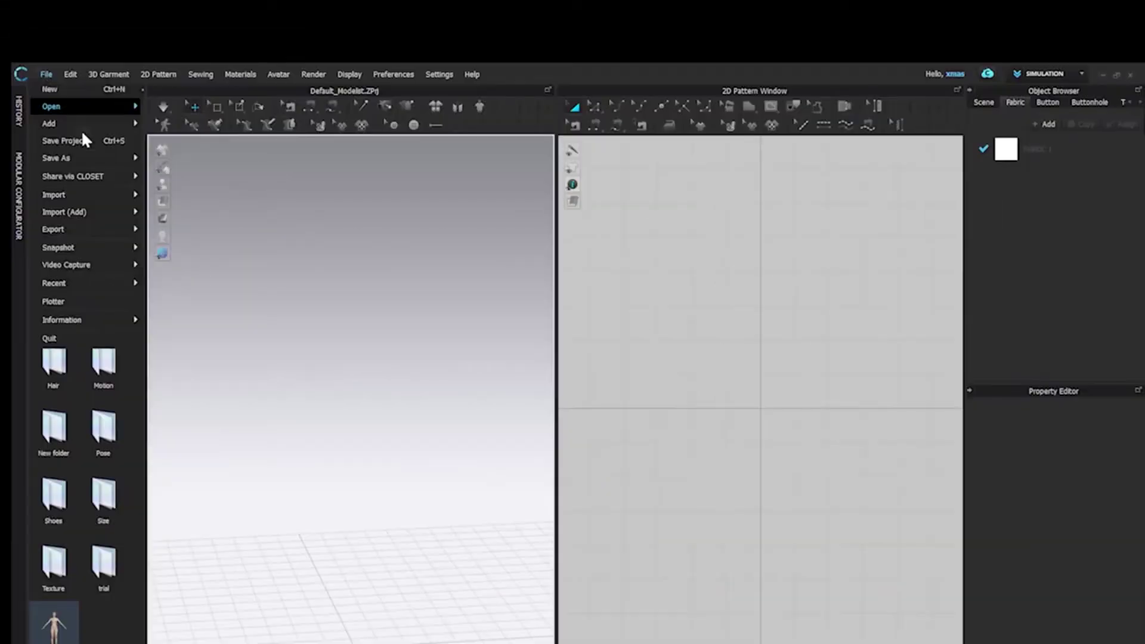
Open MV1_Dario.avt from the Avatar > Male_V1 folder with File > Open > Avatar
mouse_move(74, 105)
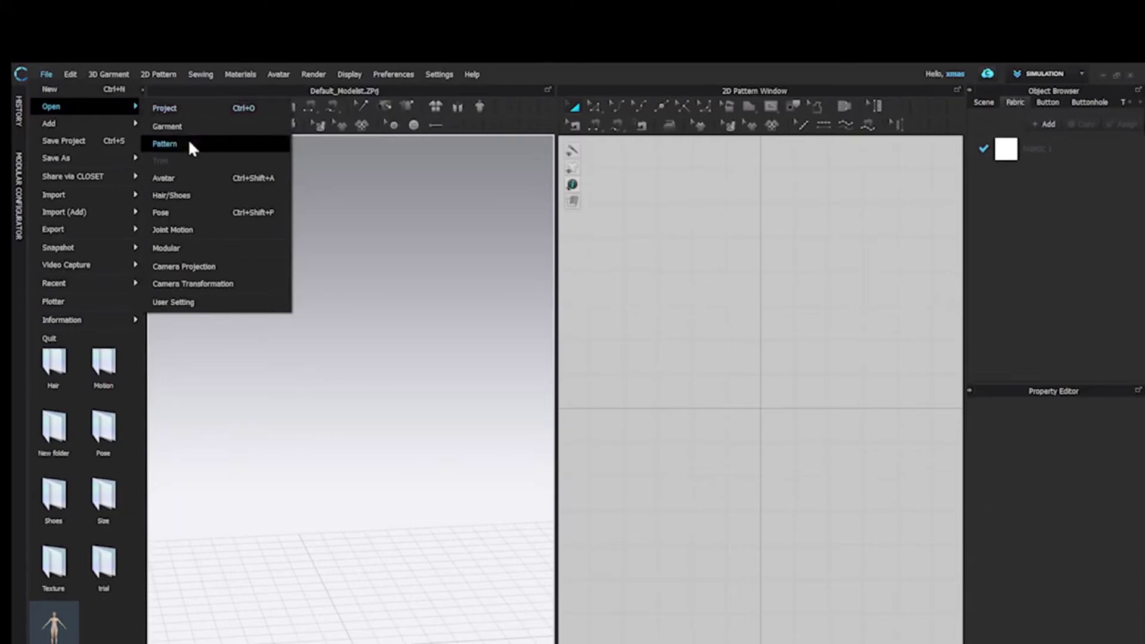
left_click(197, 181)
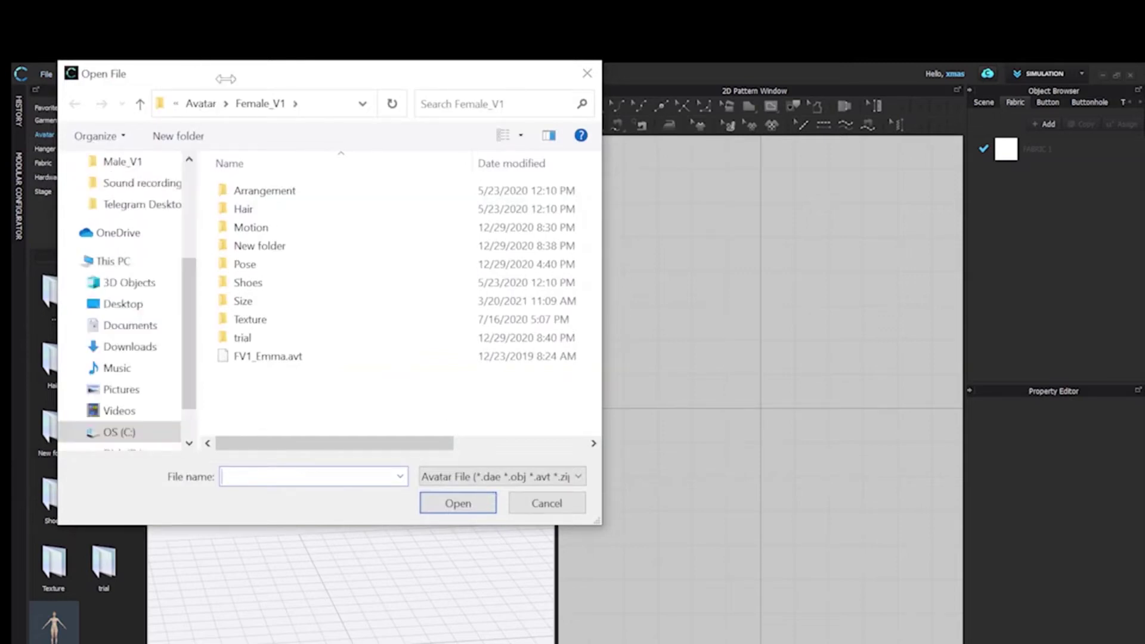
left_click(200, 103)
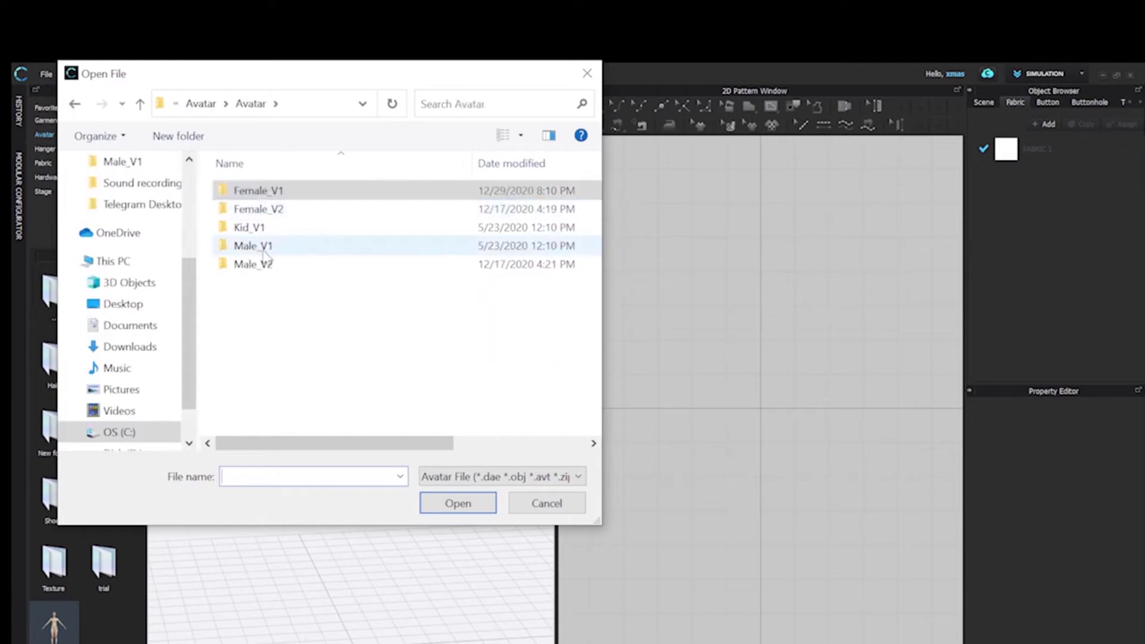
double_click(253, 246)
left_click(274, 321)
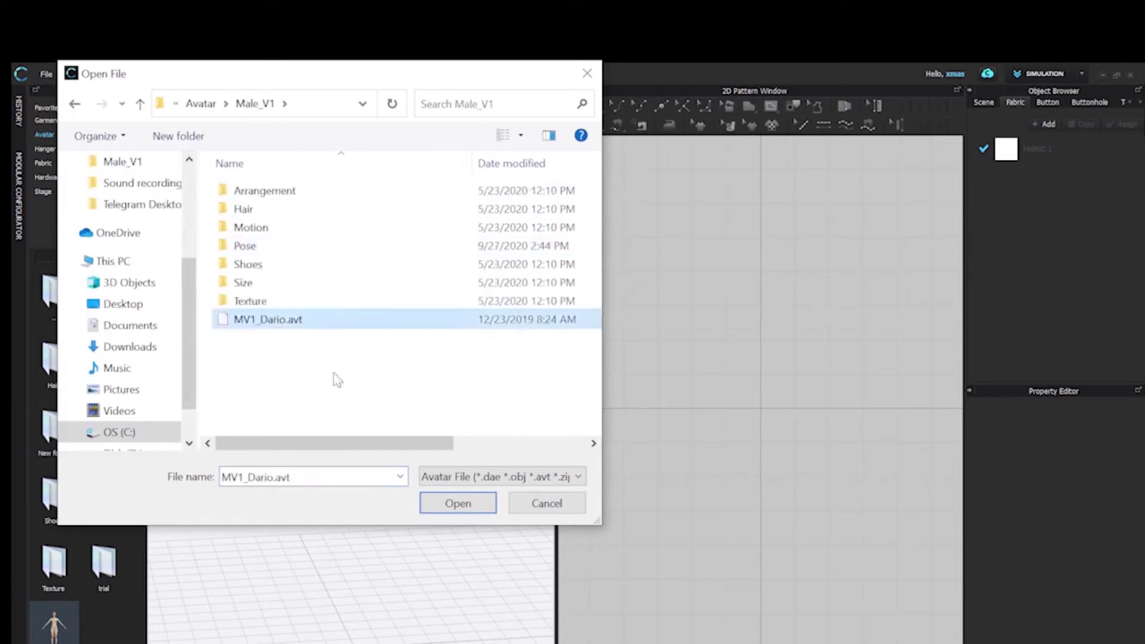
left_click(454, 504)
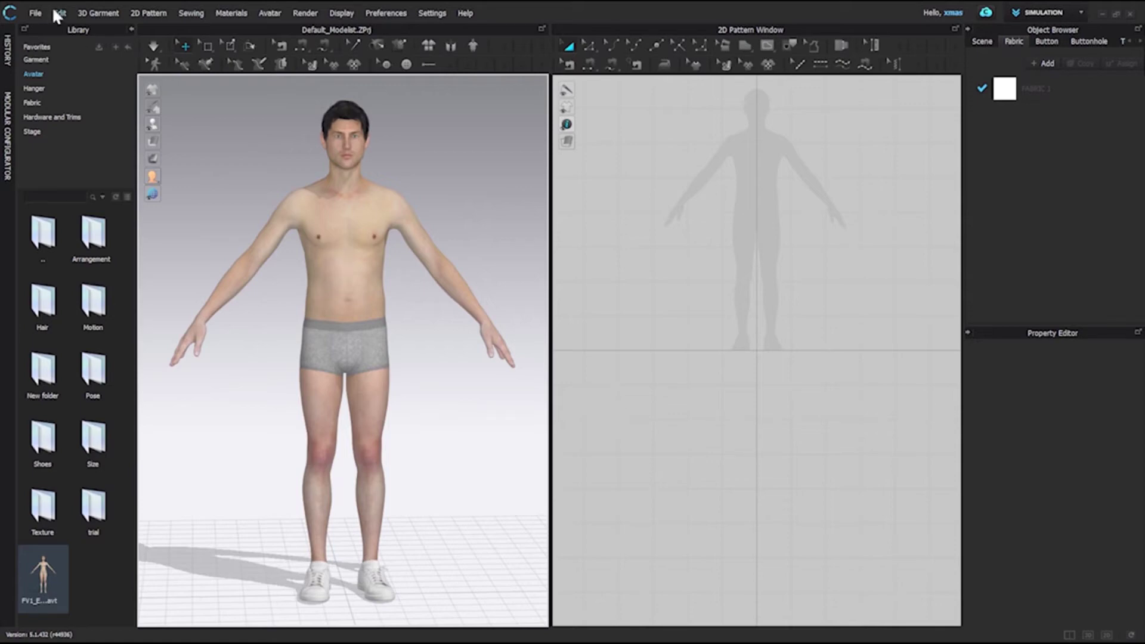
Choose KV1B_Milo_(7-20).avt from the Avatar > Kid_V1 folder with File > Add > Avatar
left_click(35, 13)
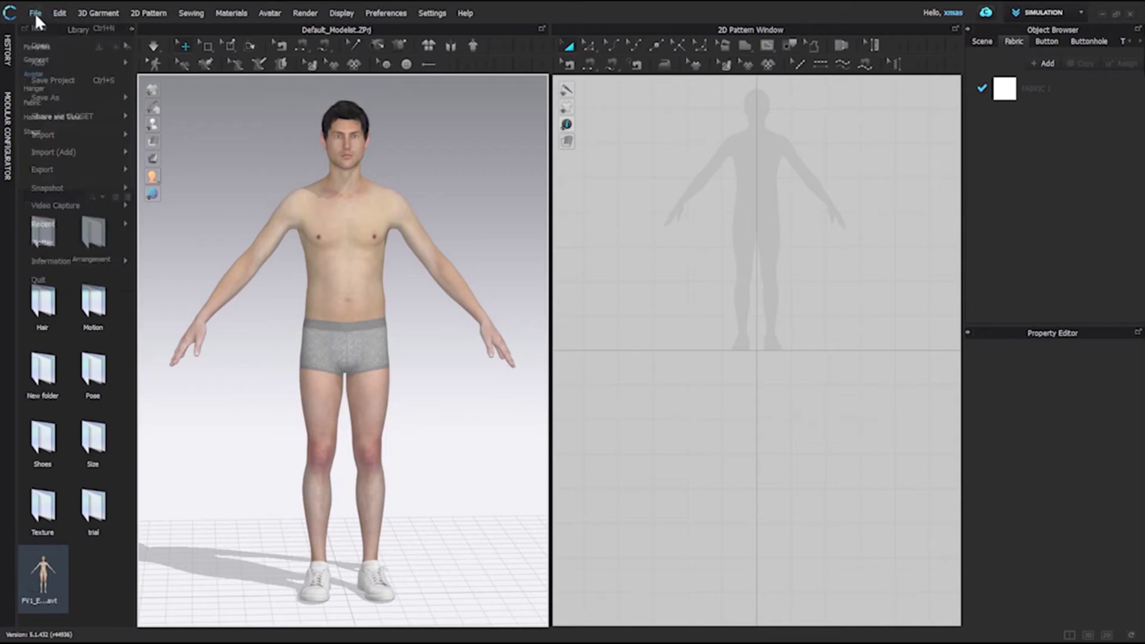
mouse_move(80, 65)
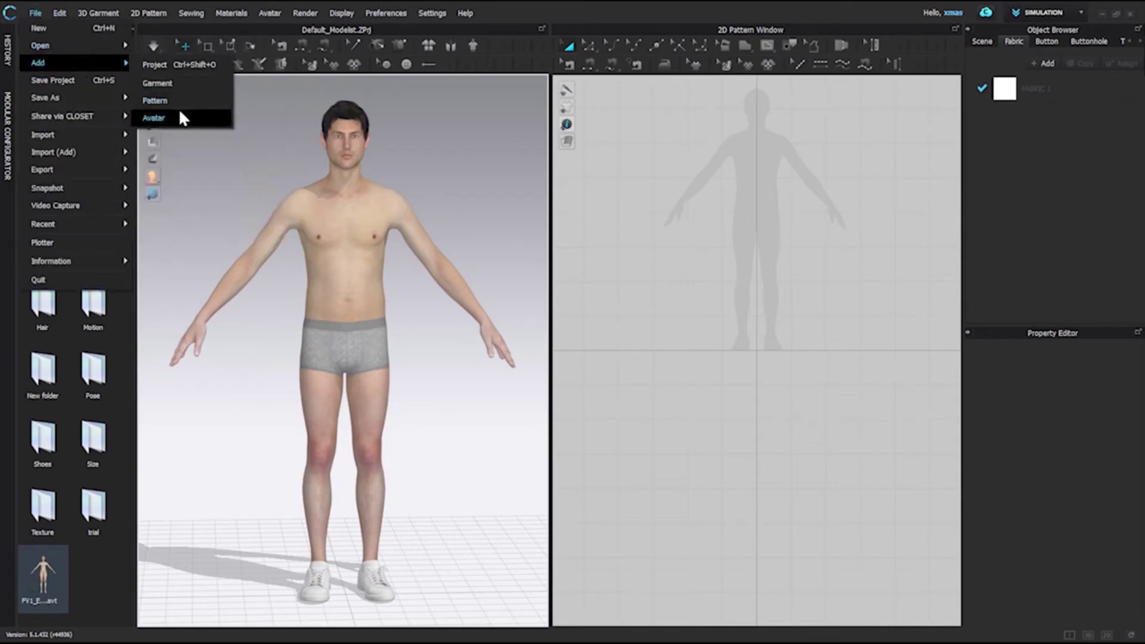
left_click(179, 111)
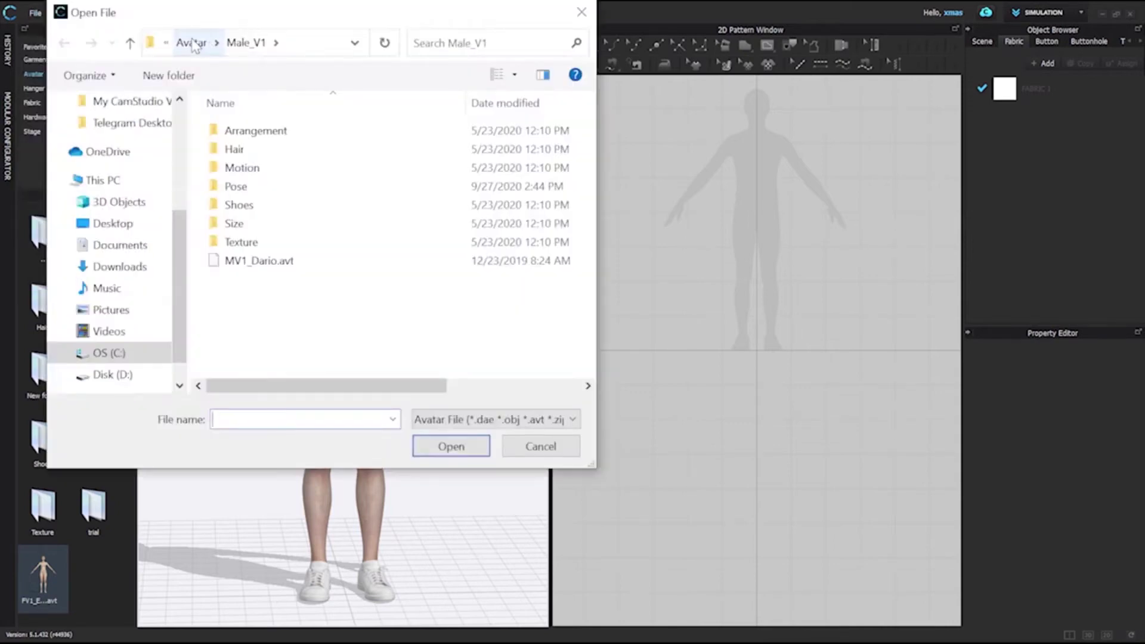
left_click(192, 43)
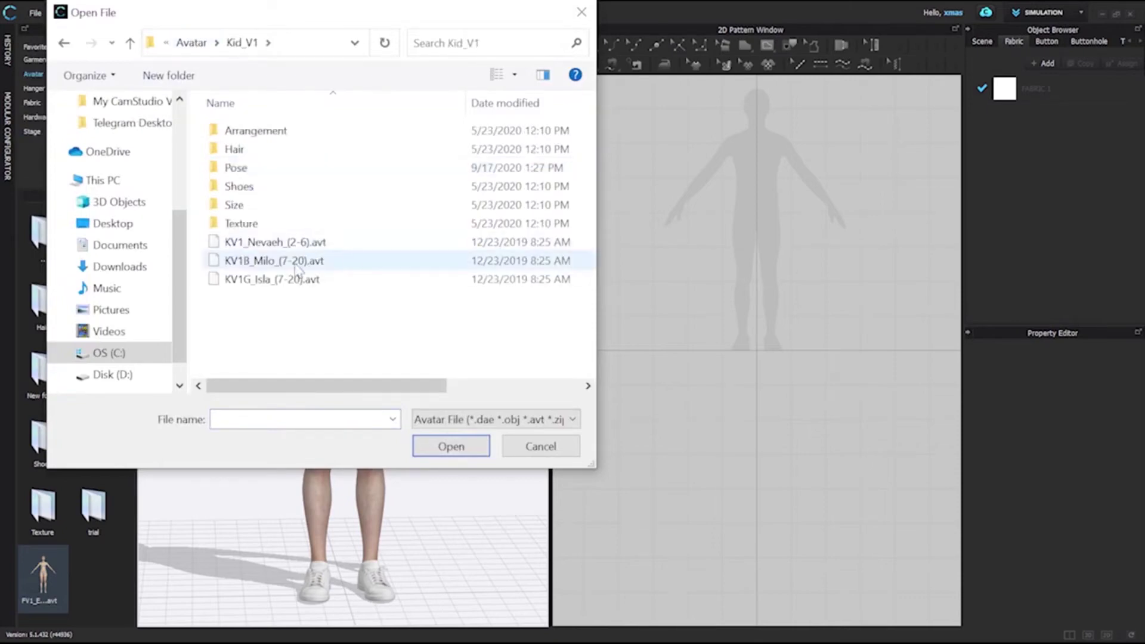
double_click(352, 258)
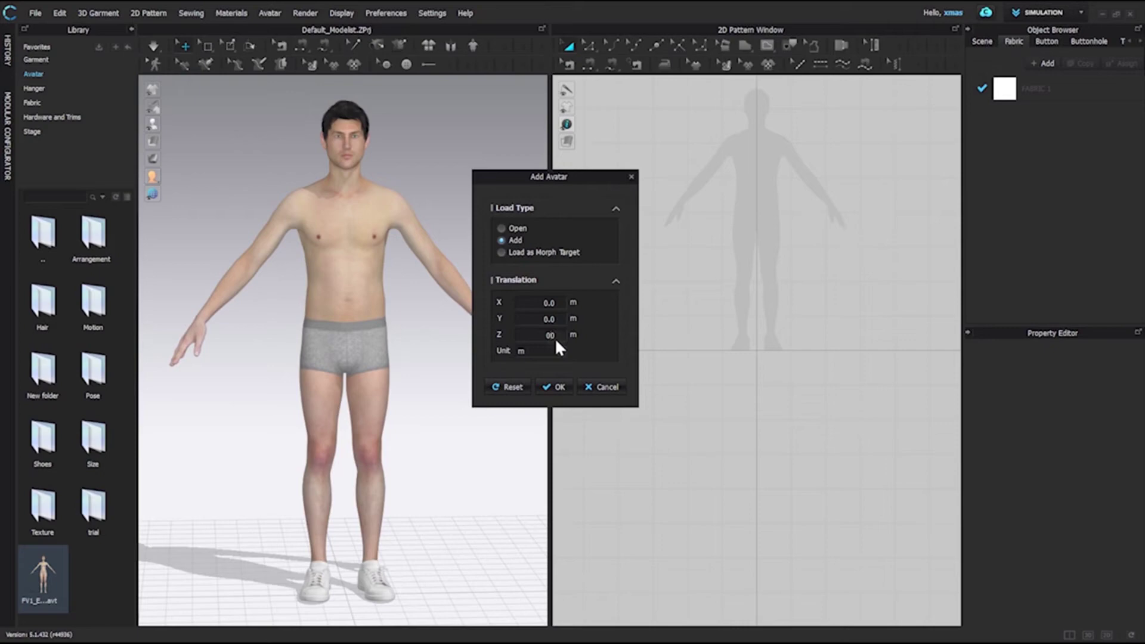
Add the child avatar with Translation X and Z set to 2, viewing both avatars
type(".")
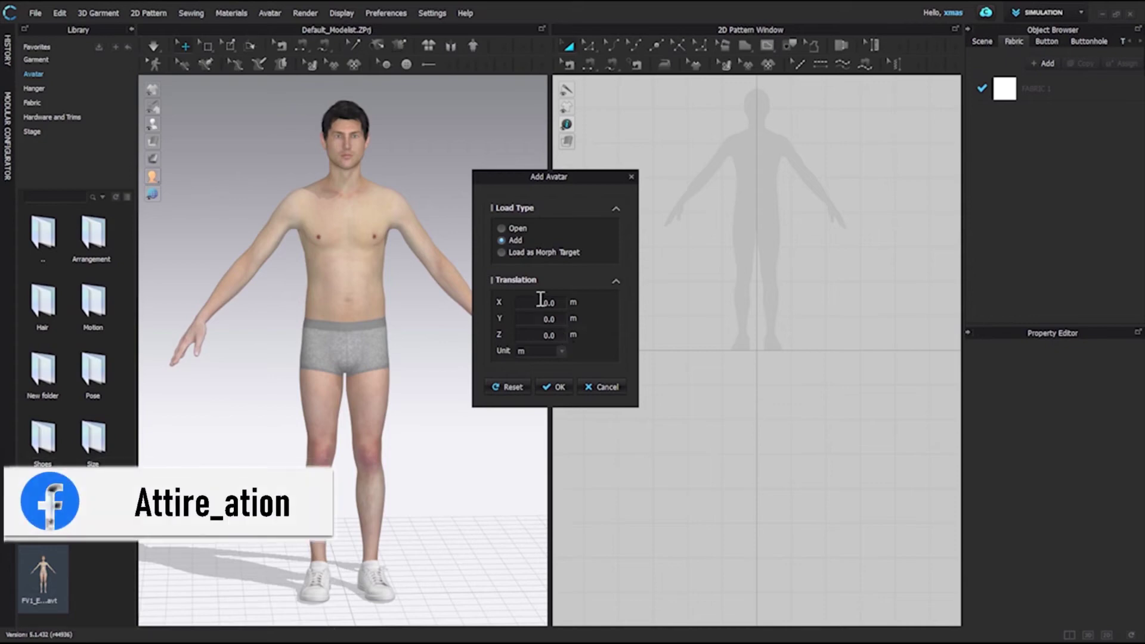
left_click_drag(540, 301, 555, 303)
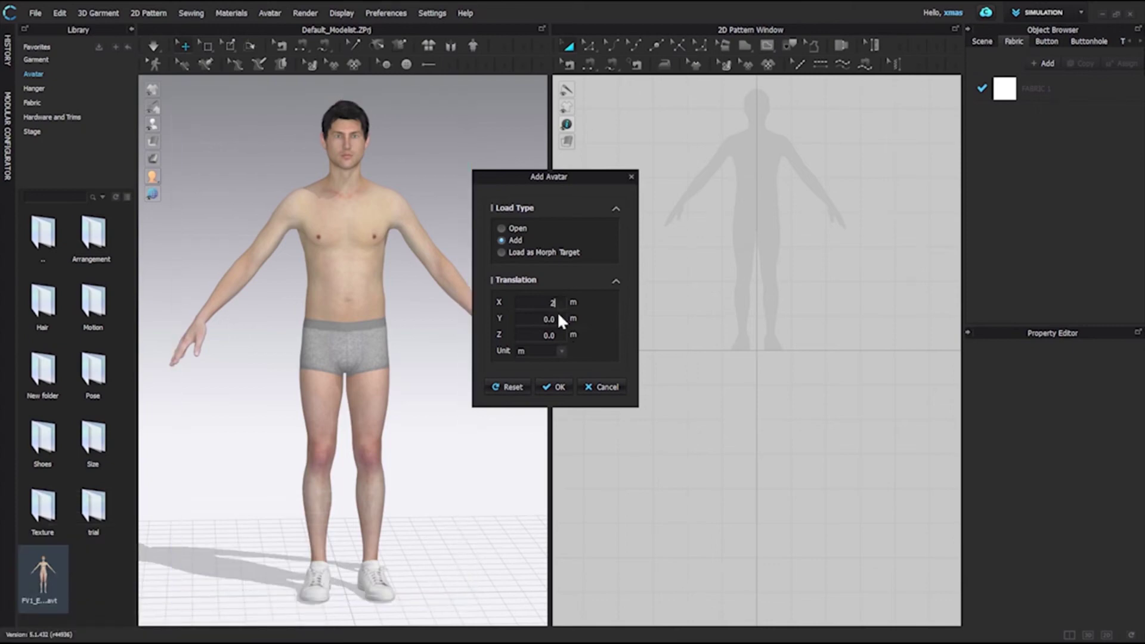
double_click(549, 334)
type("2")
left_click(555, 386)
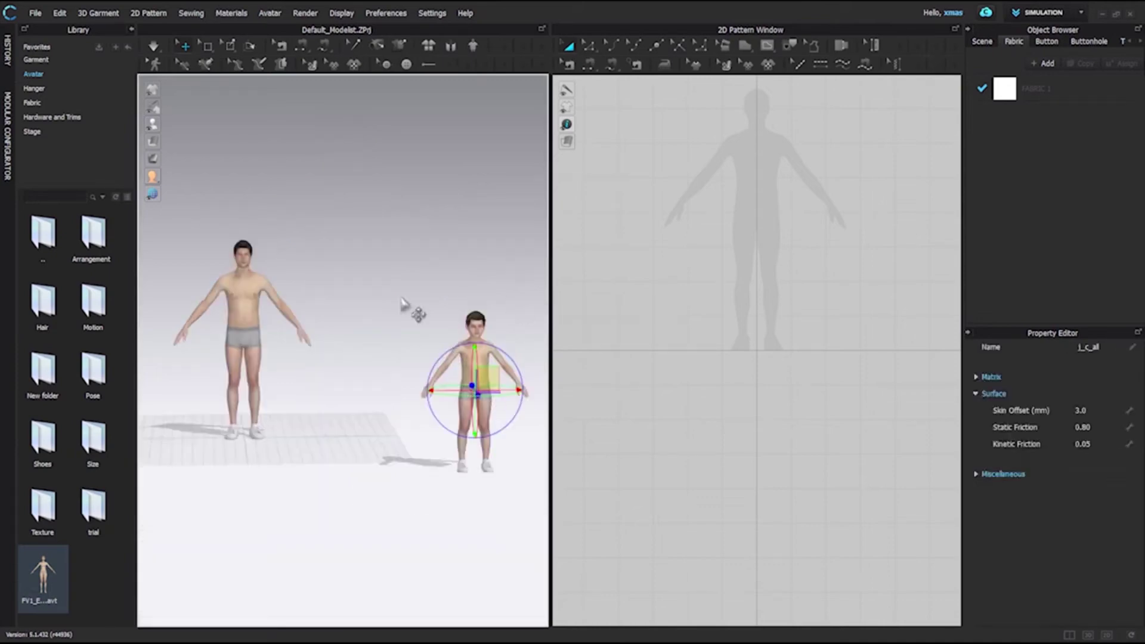
left_click(420, 292)
right_click_drag(414, 277, 253, 289)
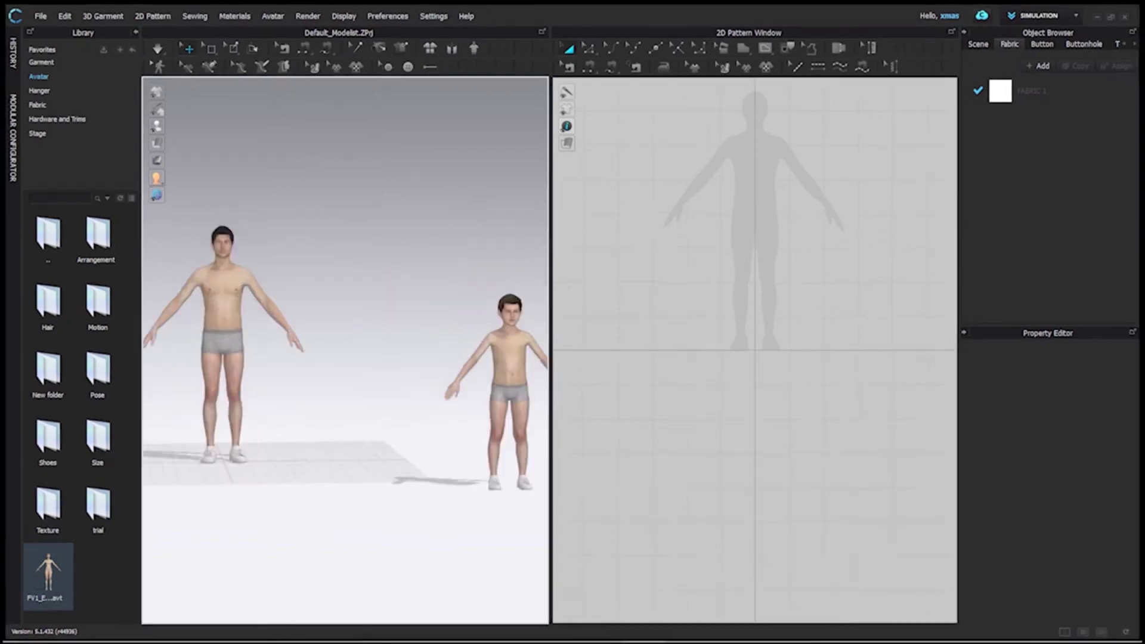
Remove both the man and boy avatars with Delete All Avatars
right_click(223, 273)
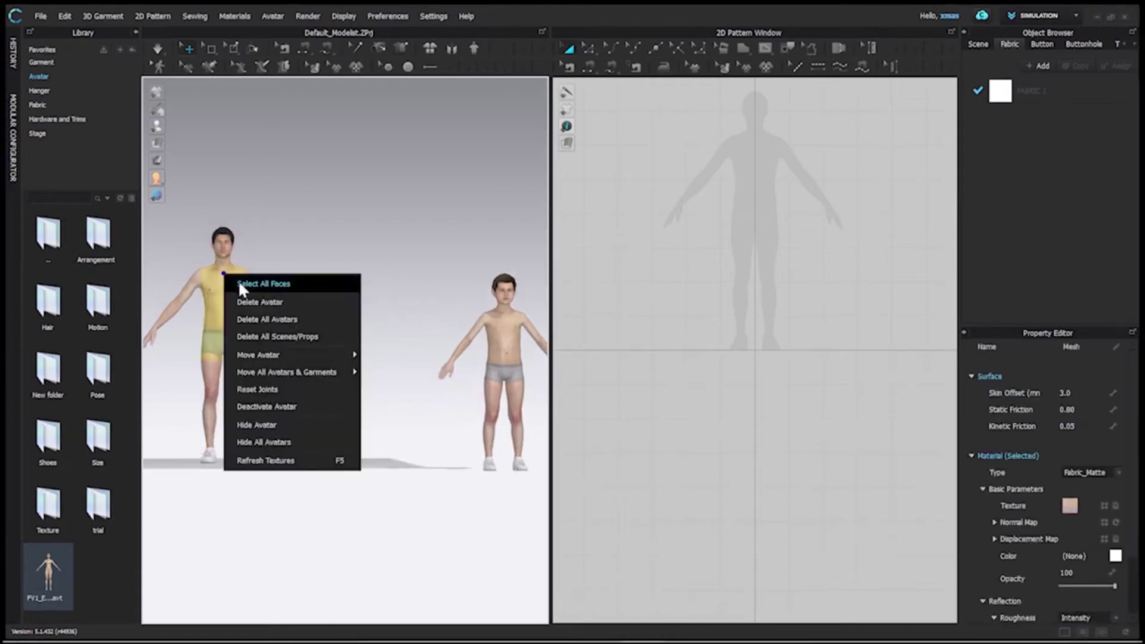
left_click(278, 317)
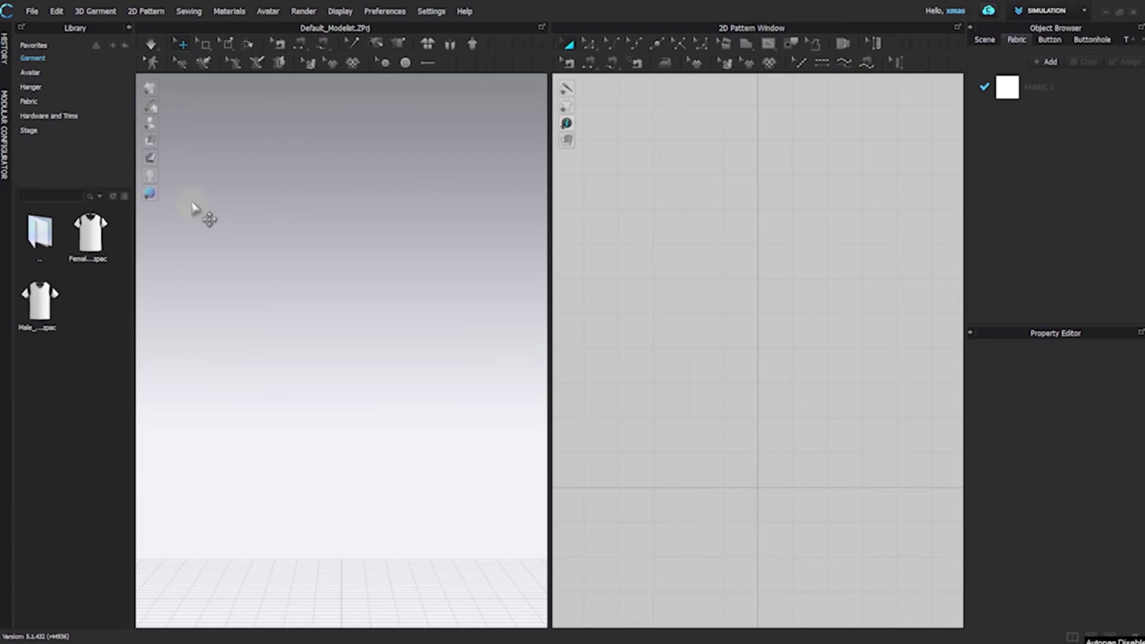
Import the FBX avatar file at mm scale 100% with Auto Scale left off
left_click(30, 7)
mouse_move(129, 135)
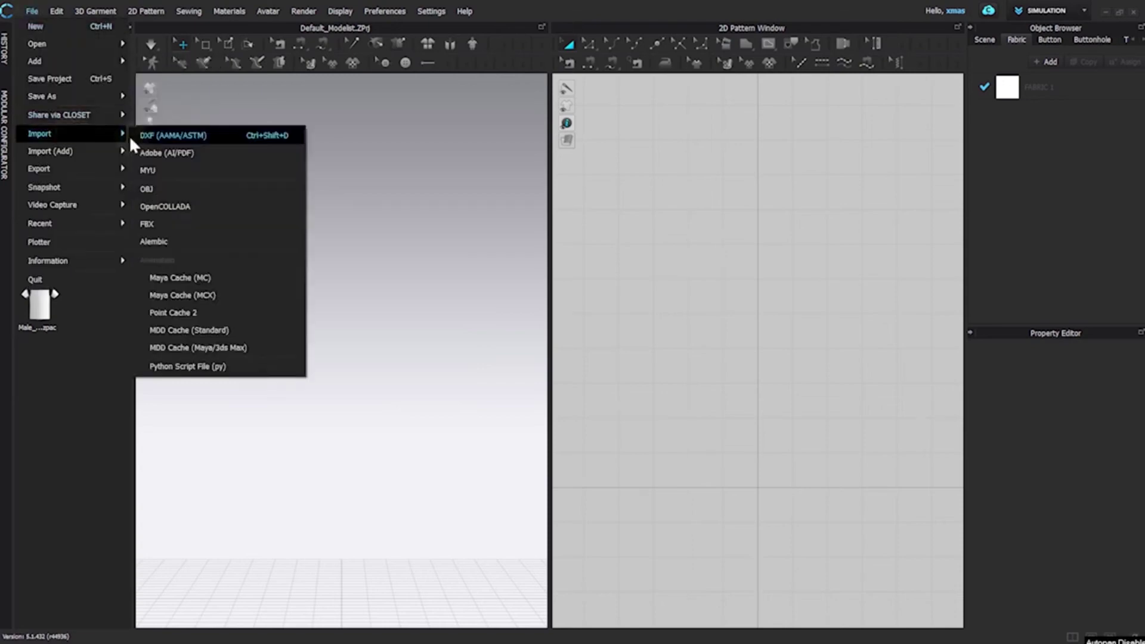
left_click(176, 222)
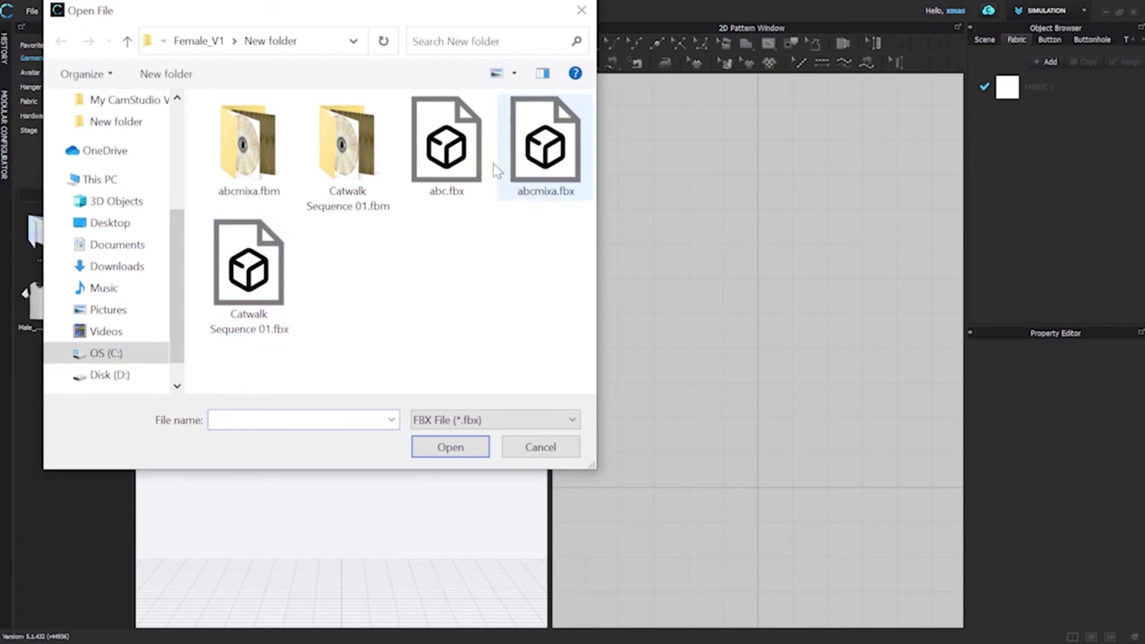
key("Escape")
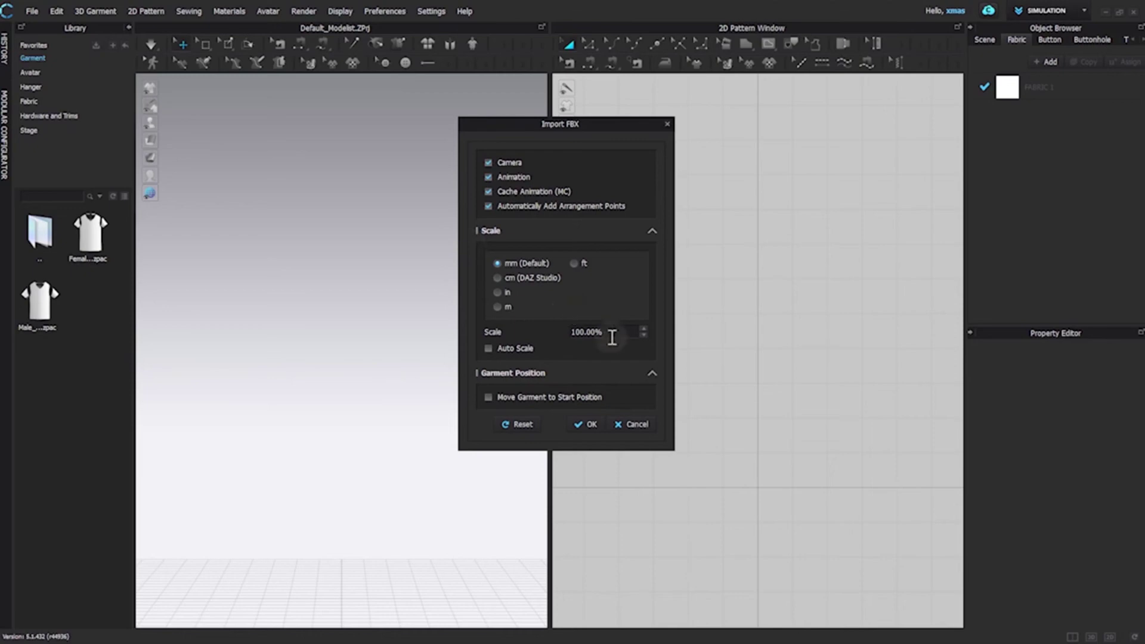
left_click(644, 334)
left_click(644, 329)
left_click(489, 348)
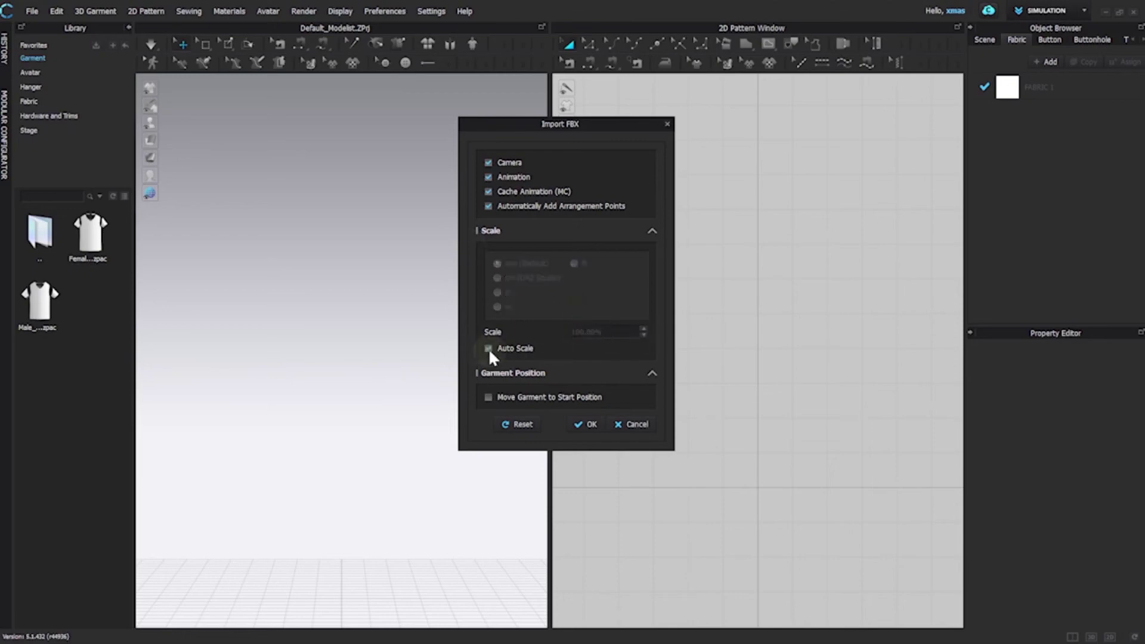
left_click(489, 348)
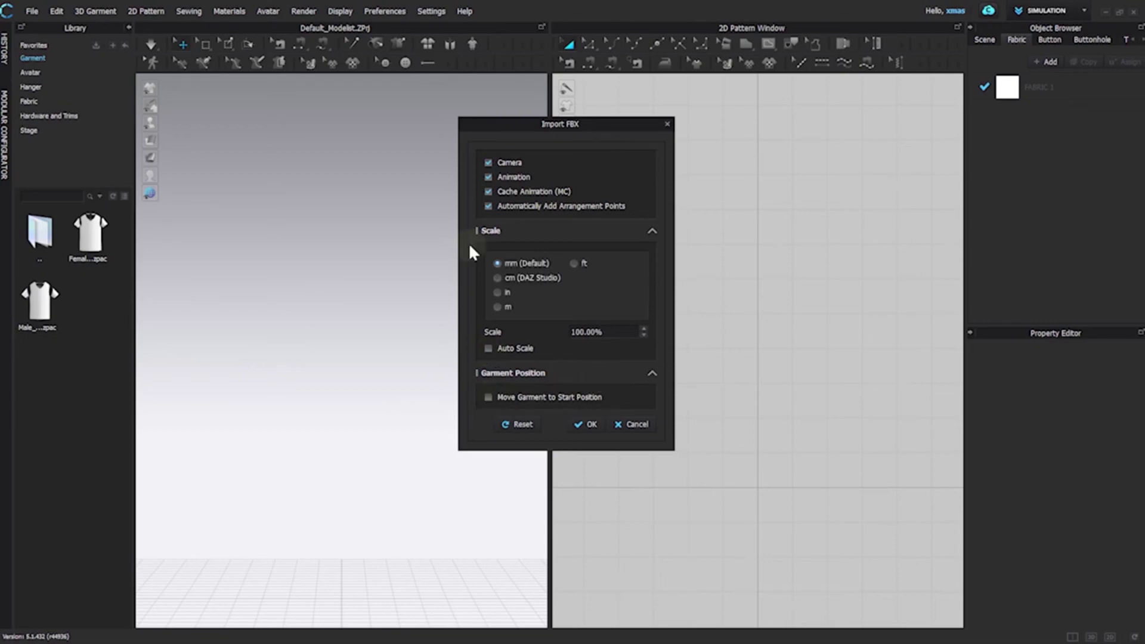
left_click(591, 424)
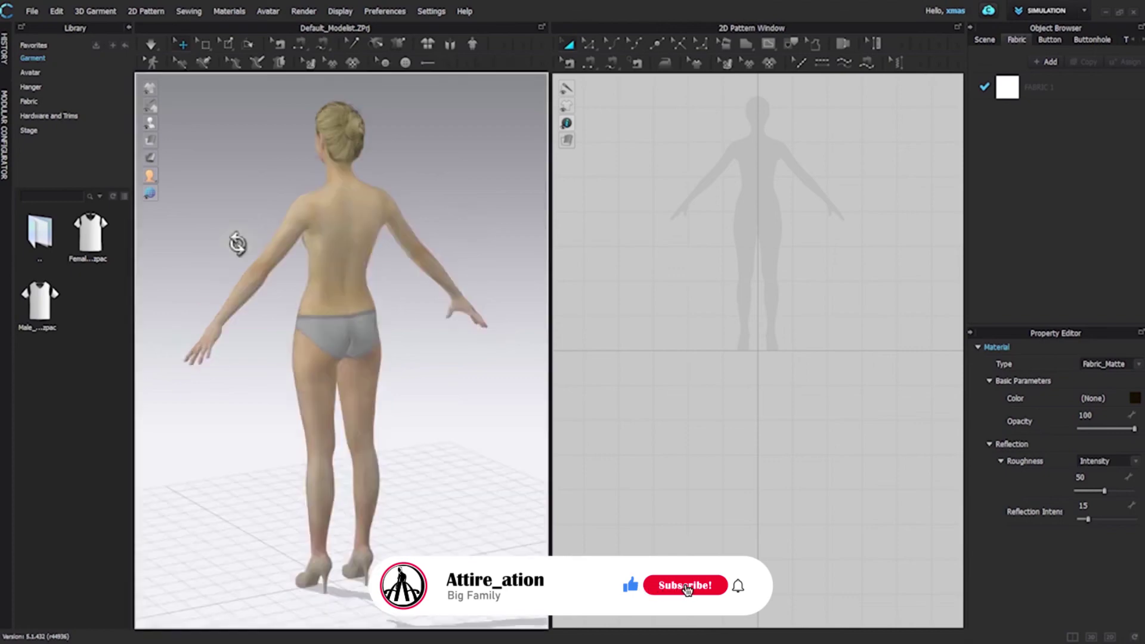
Orbit around the imported female avatar and open the Female T-shirt .zpac from the Garment library
right_click_drag(237, 242, 487, 228)
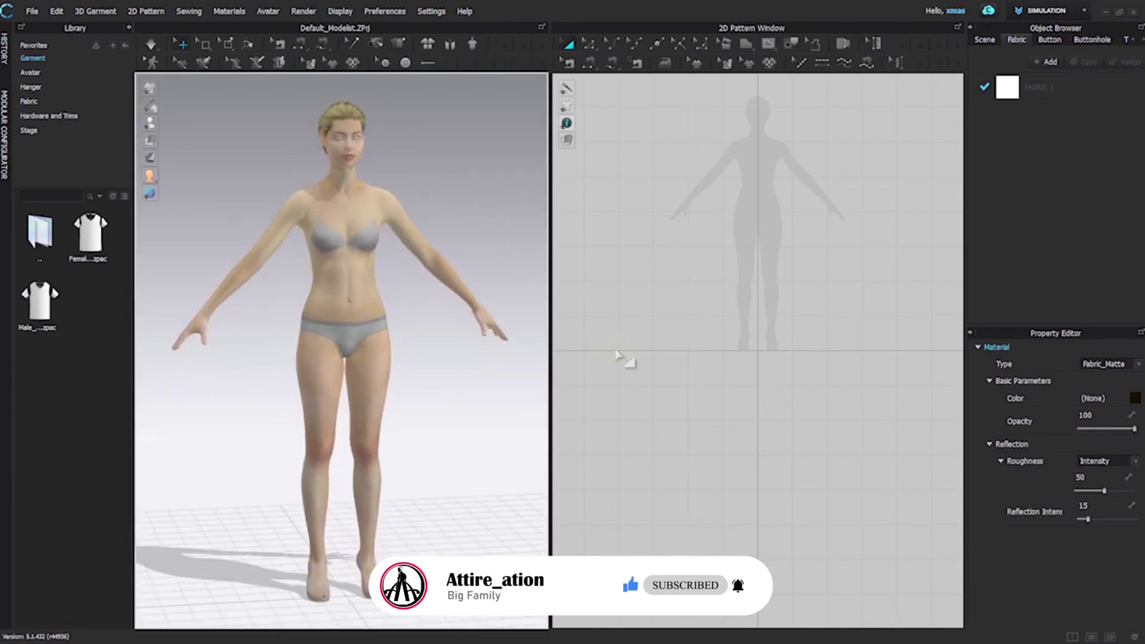
double_click(86, 236)
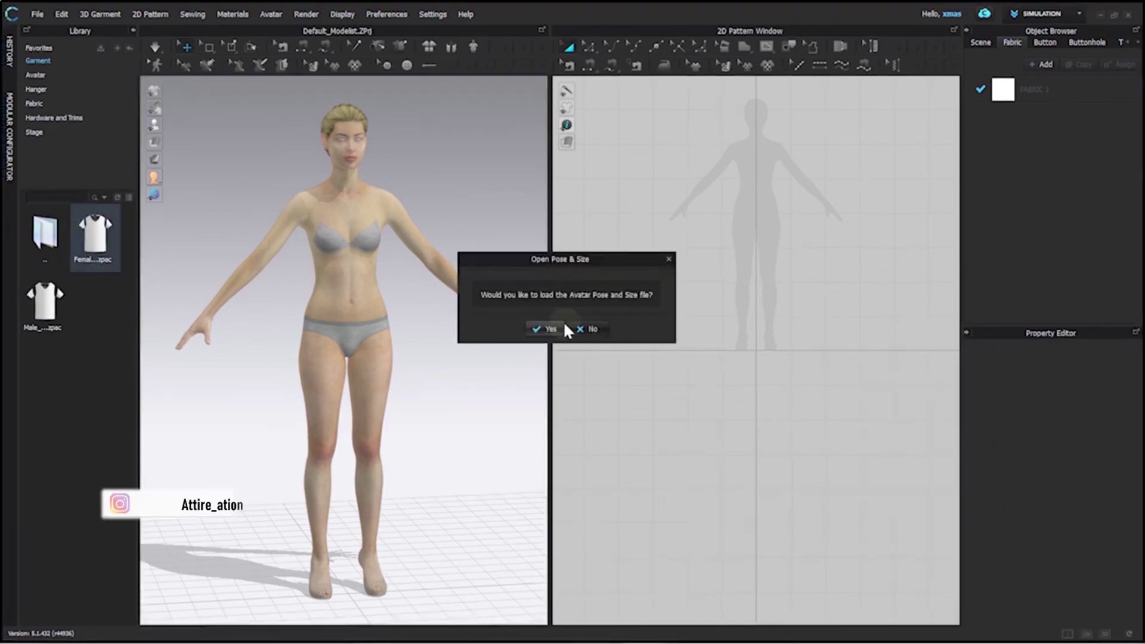
Accept the pose and size file, then simulate to drape Female_T-shirt.zpac on the avatar
left_click(561, 328)
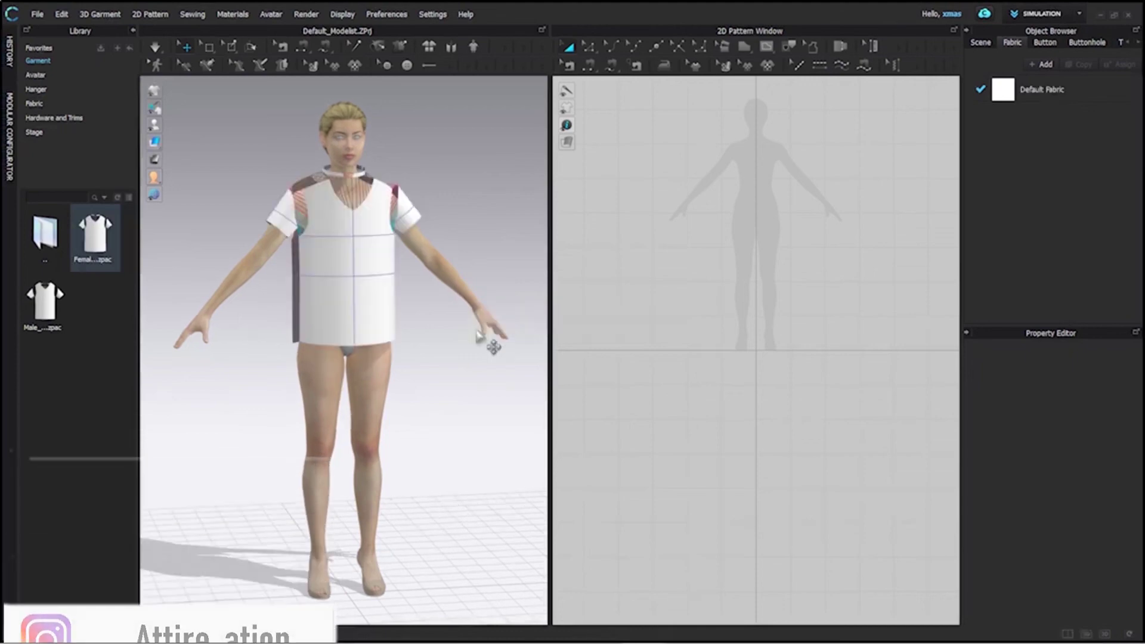
mouse_move(468, 209)
right_mouse_down()
mouse_move(316, 206)
mouse_move(462, 202)
right_mouse_up()
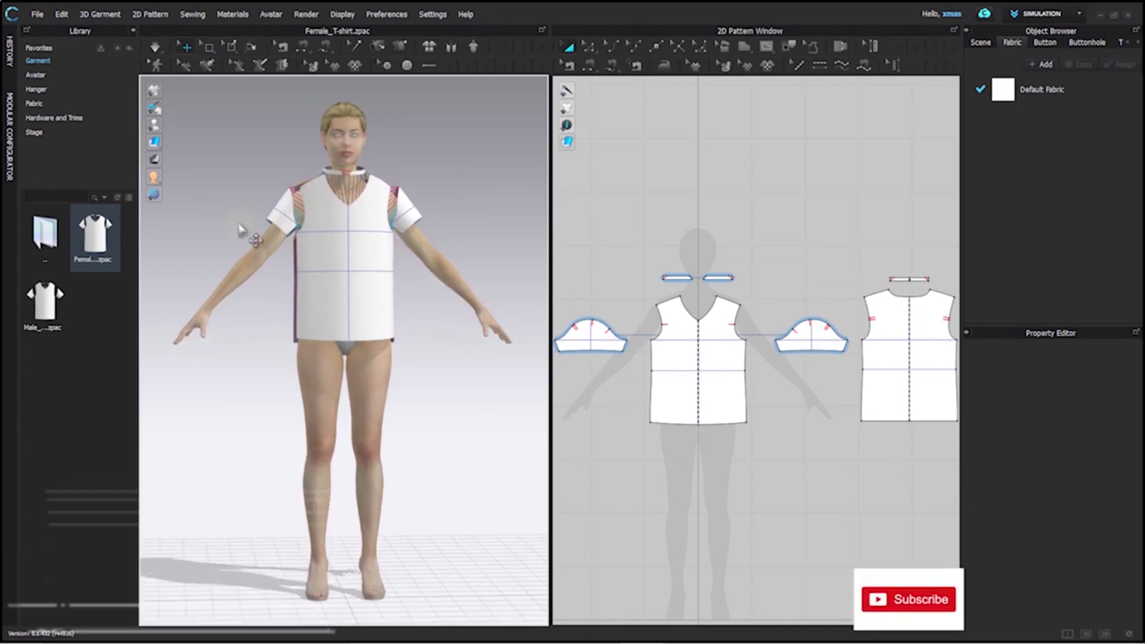
left_click(155, 47)
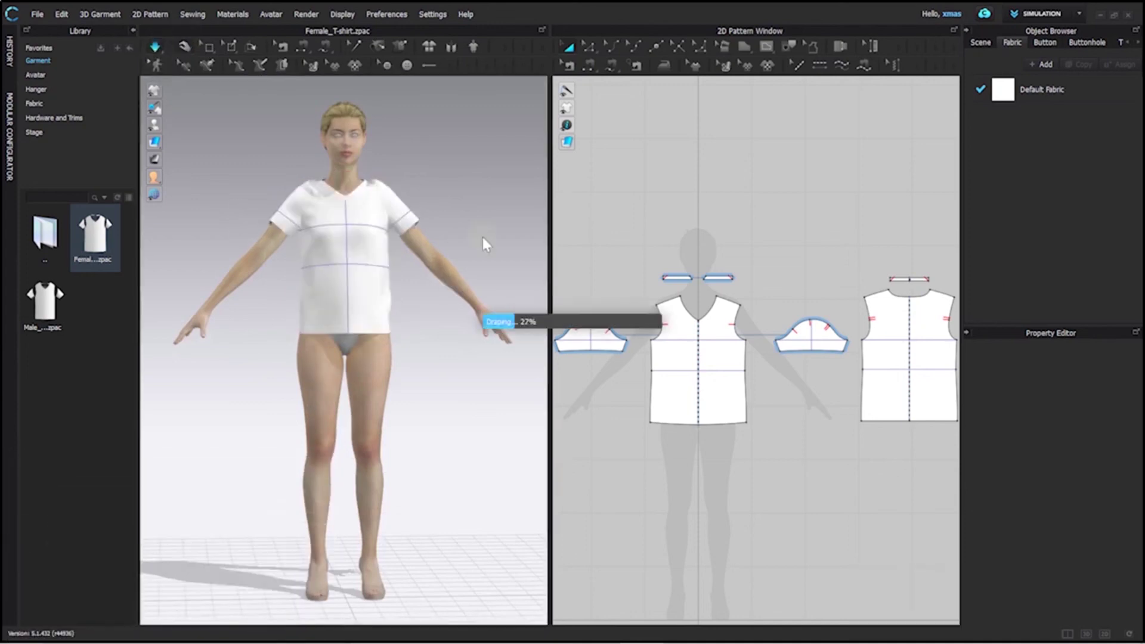
right_click_drag(501, 238, 401, 306)
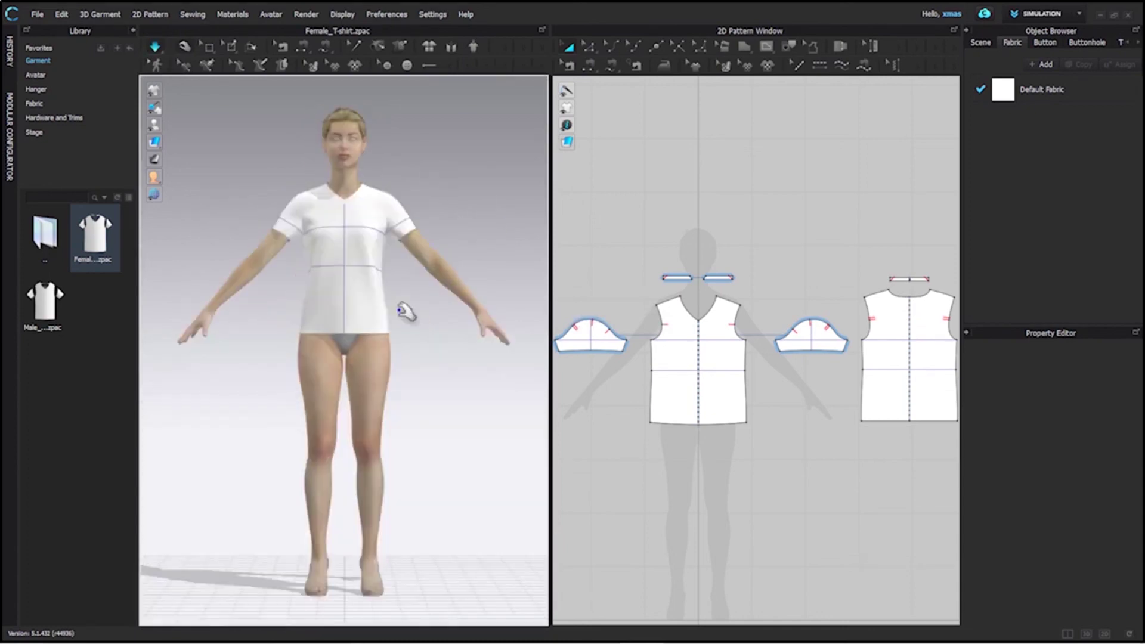